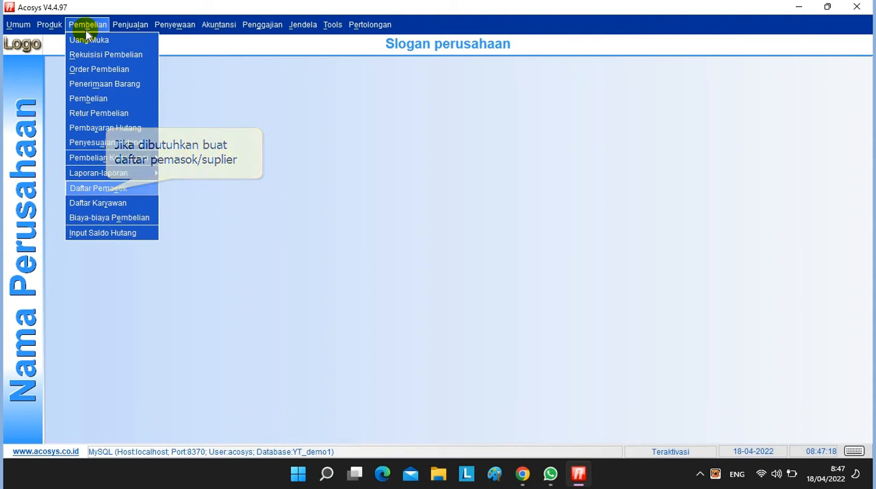
Open the supplier list (Daftar Pemasok) and start a new supplier record with code 001002
{"action": "left_click", "coordinate": [102, 188]}
{"action": "left_click", "coordinate": [106, 197]}
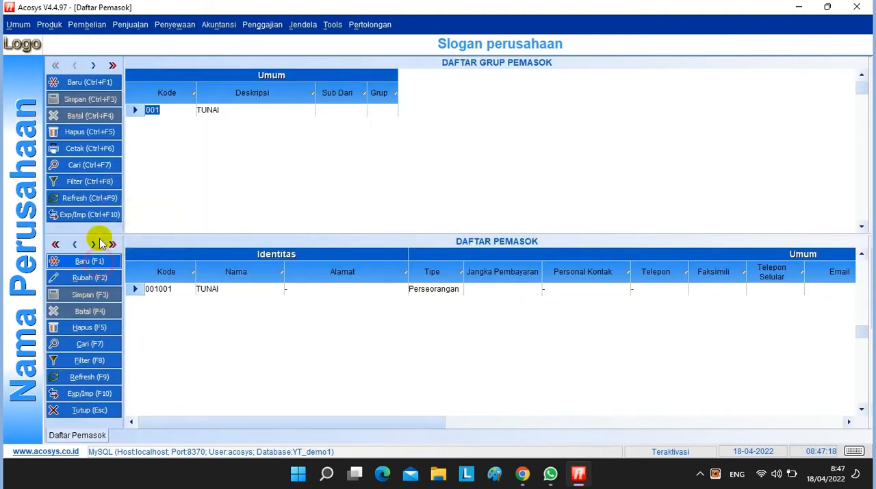
{"action": "left_click", "coordinate": [96, 261]}
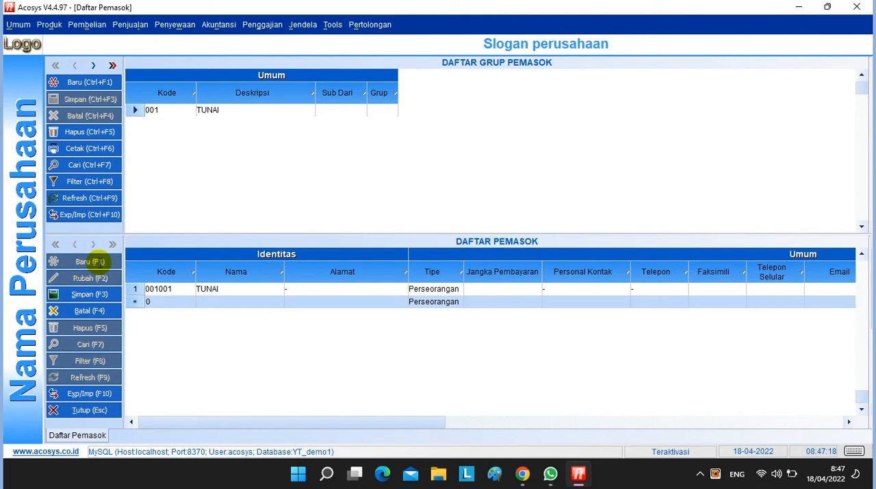
{"action": "type", "text": "0100"}
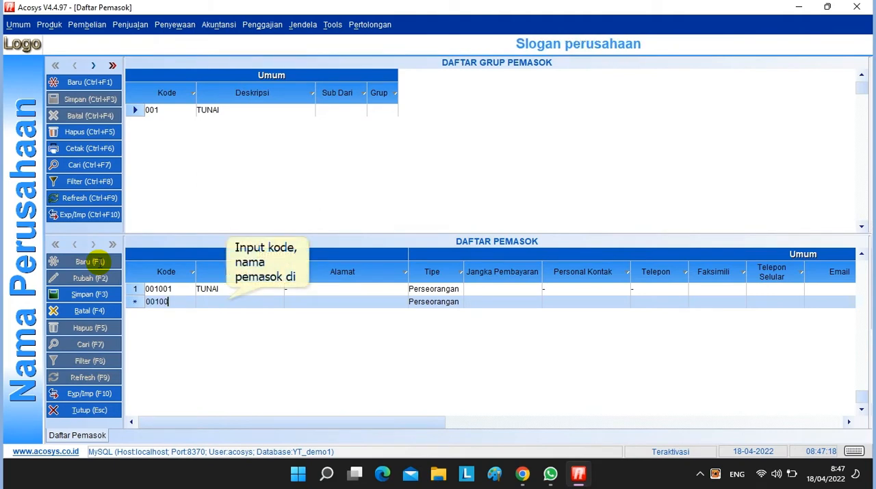
{"action": "type", "text": "2"}
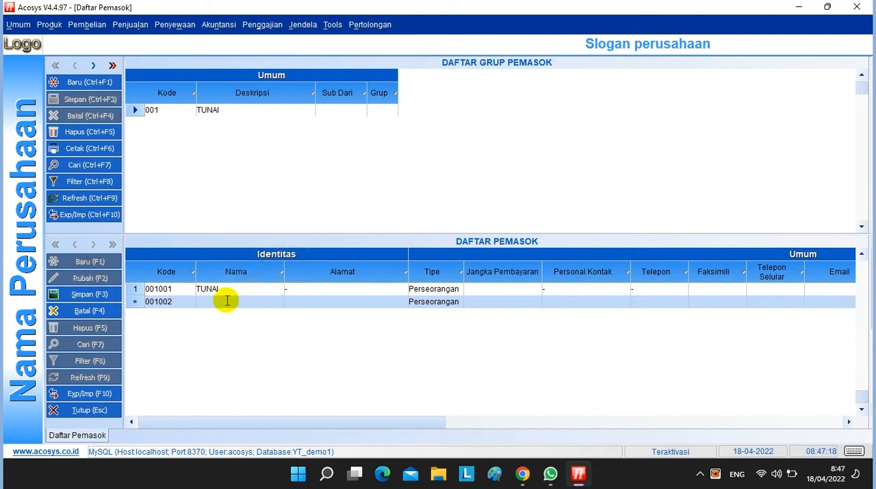
{"action": "type", "text": "Toko"}
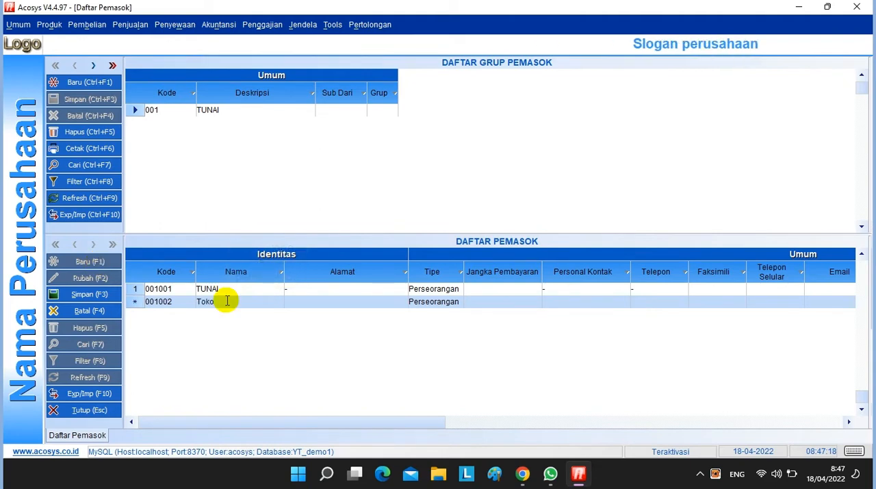
{"action": "type", "text": " Murah"}
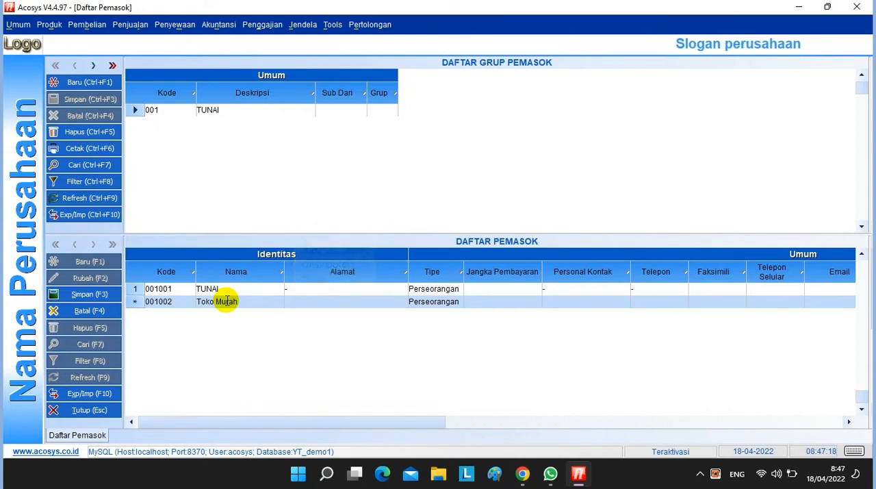
Enter Toko Murah as the new supplier's name and Surabaya as its address
{"action": "left_click", "coordinate": [293, 301]}
{"action": "type", "text": "Su"}
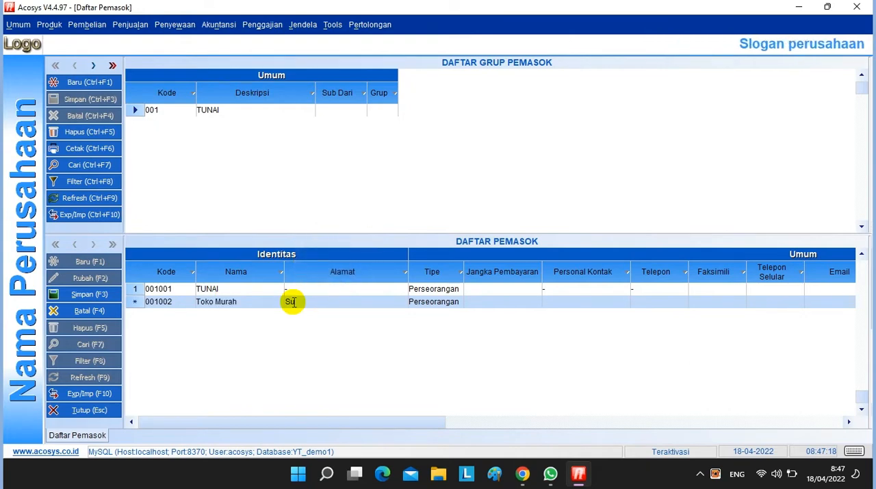
{"action": "type", "text": "rabaya"}
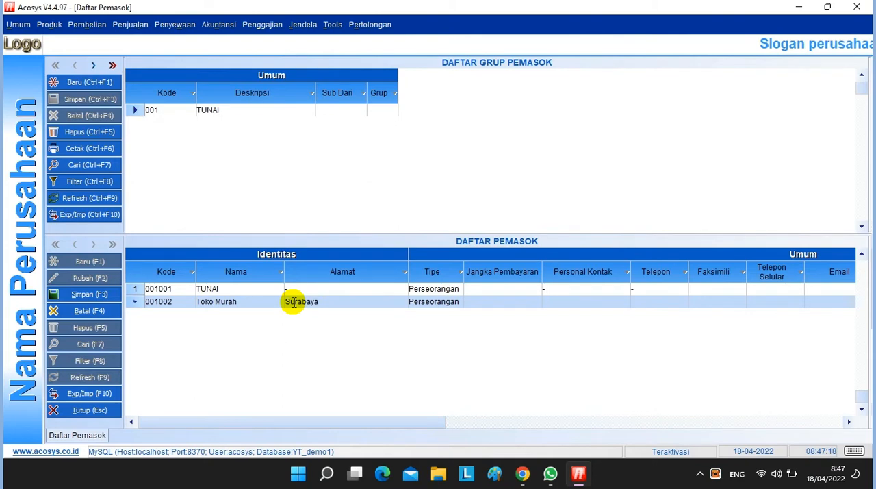
Add another supplier with code 001003, name Abadi and address Jombang, and save the supplier data
{"action": "key", "text": "Down"}
{"action": "type", "text": "00"}
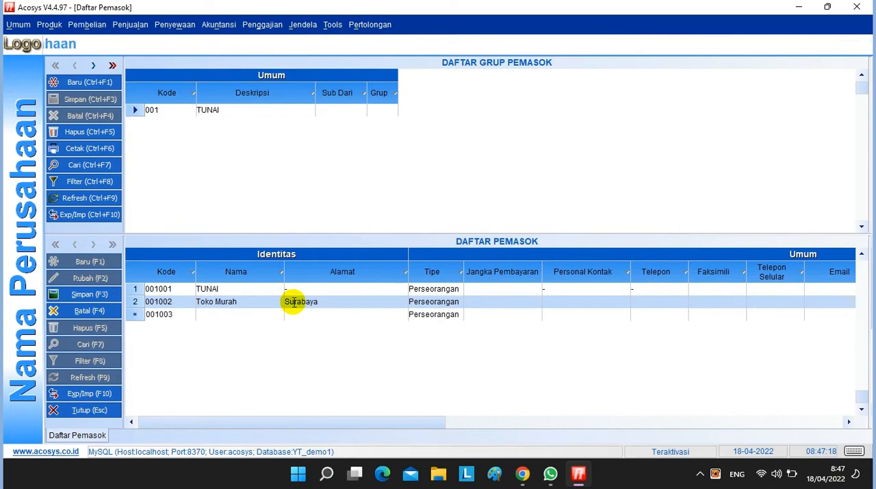
{"action": "type", "text": "Abad"}
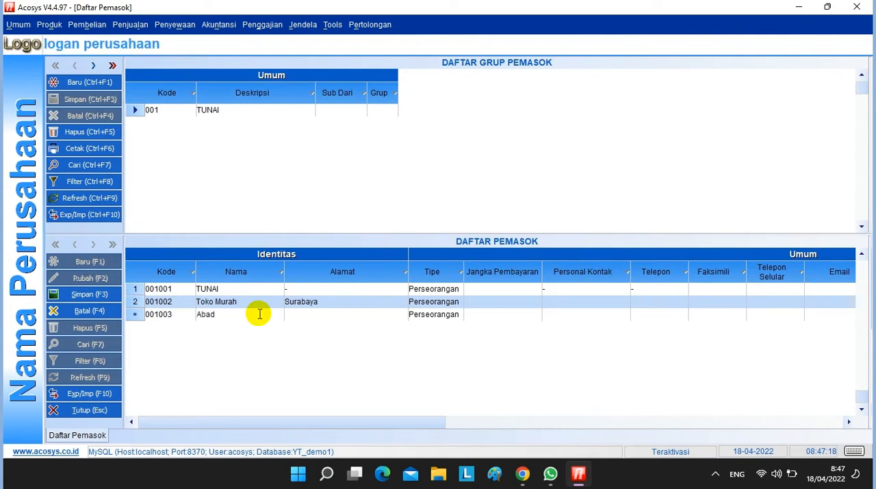
{"action": "type", "text": "i"}
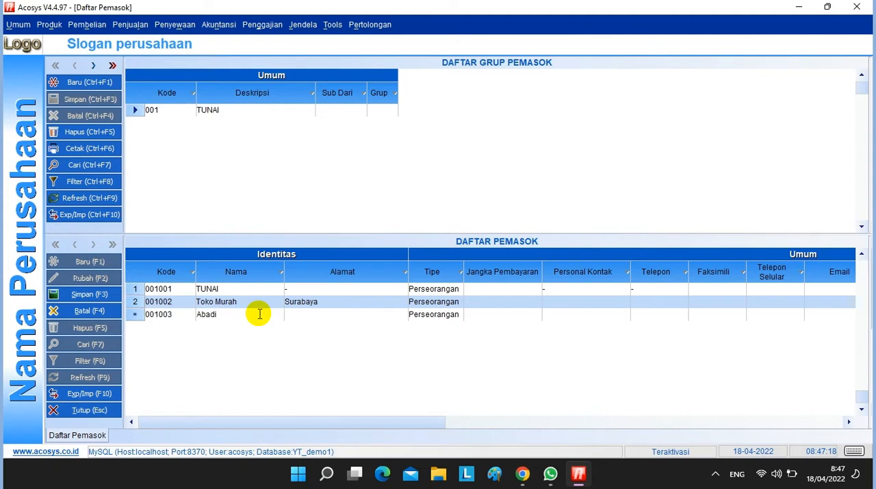
{"action": "left_click", "coordinate": [303, 313]}
{"action": "type", "text": "Jombang"}
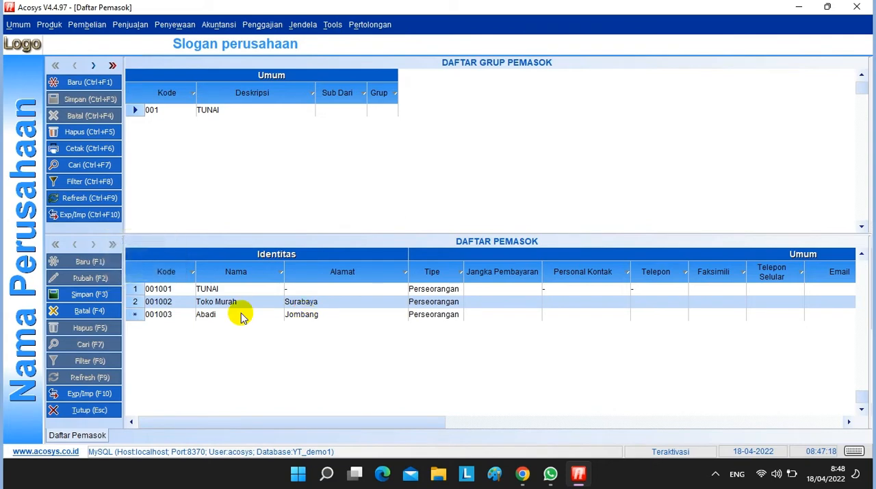
{"action": "left_click", "coordinate": [74, 295]}
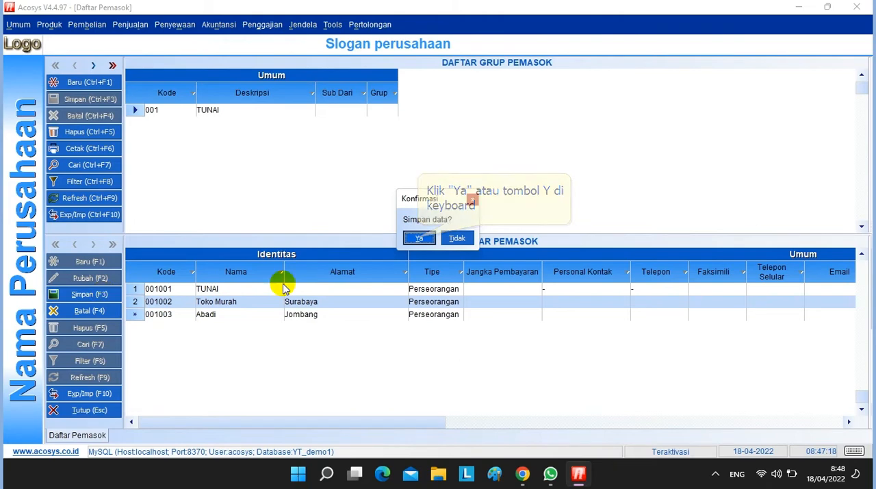
{"action": "left_click", "coordinate": [419, 238]}
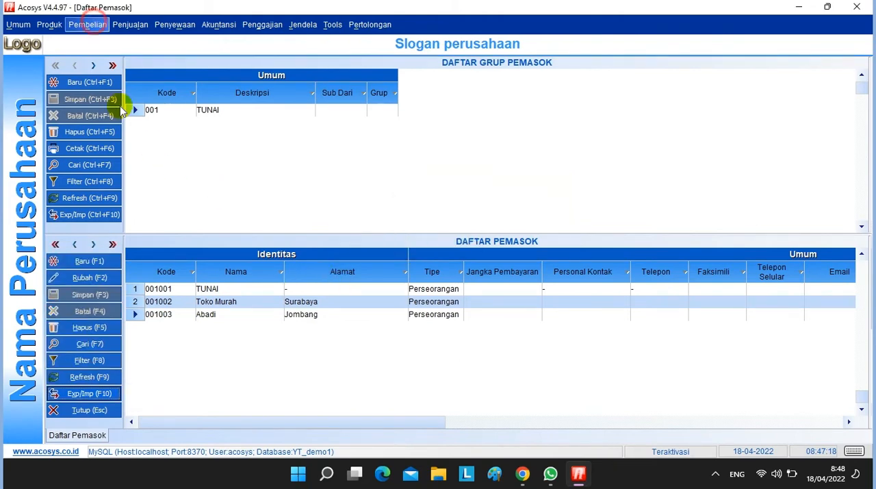
Create a new purchase invoice for the default supplier TUNAI with 10 PCS of PRODUK 1
{"action": "left_click", "coordinate": [93, 25]}
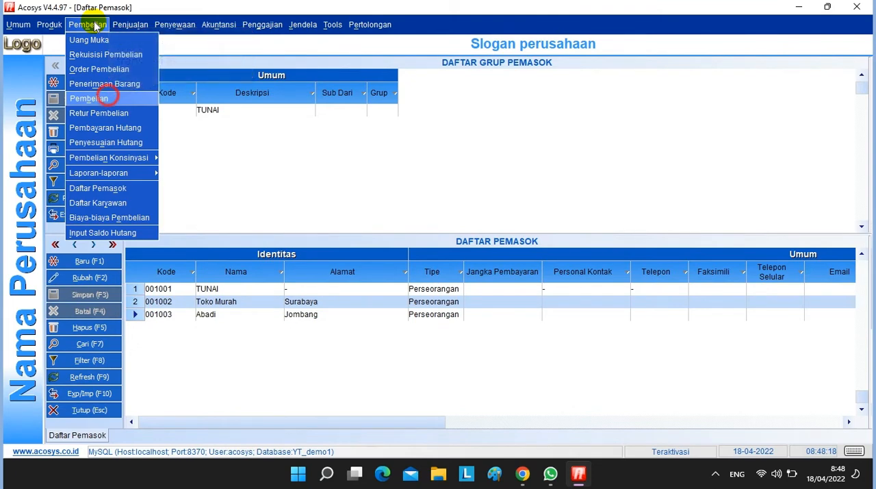
{"action": "left_click", "coordinate": [89, 98]}
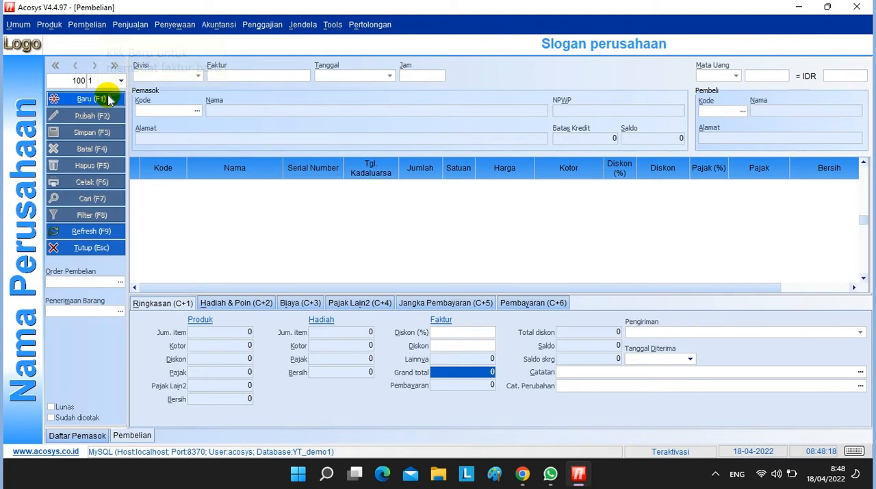
{"action": "left_click", "coordinate": [107, 100]}
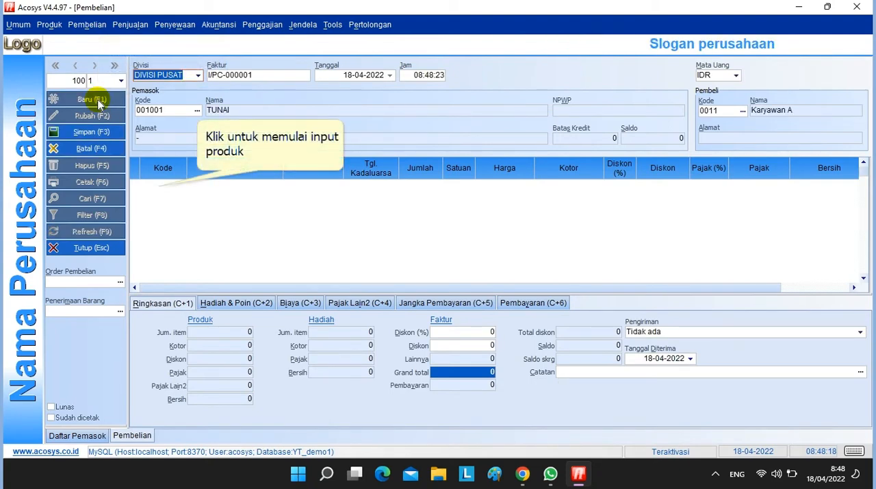
{"action": "left_click", "coordinate": [194, 199]}
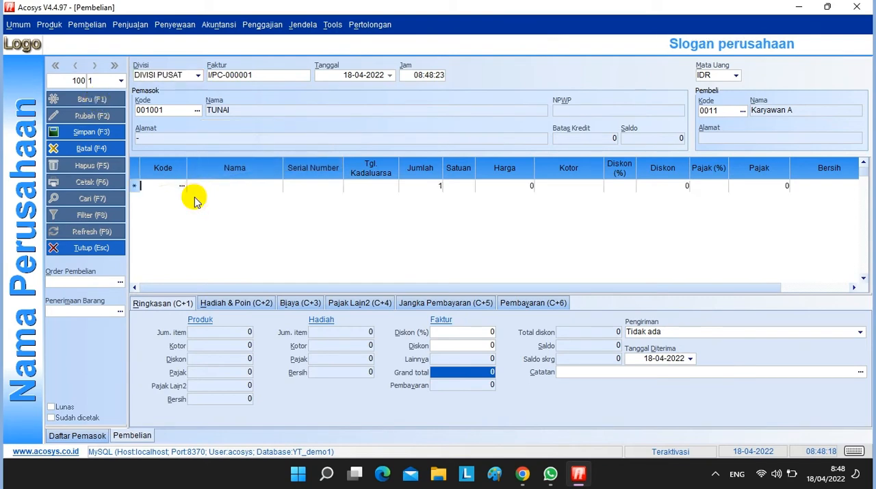
{"action": "left_click", "coordinate": [181, 187]}
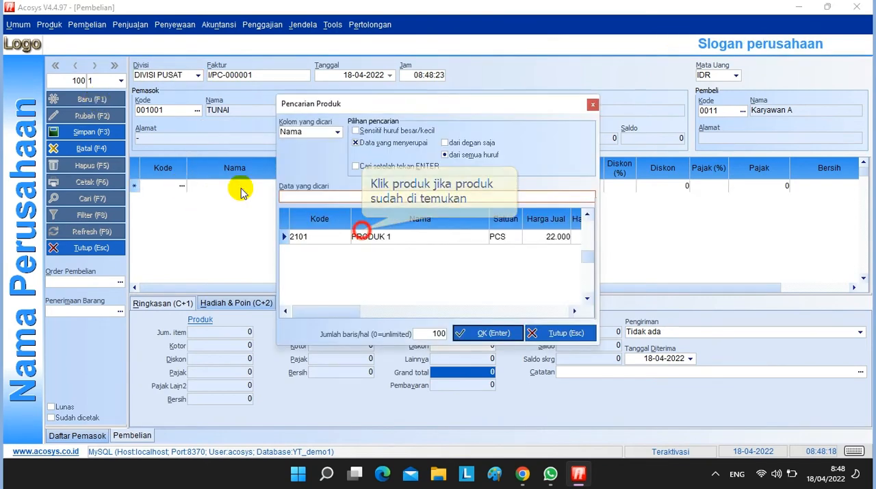
{"action": "left_click", "coordinate": [359, 236]}
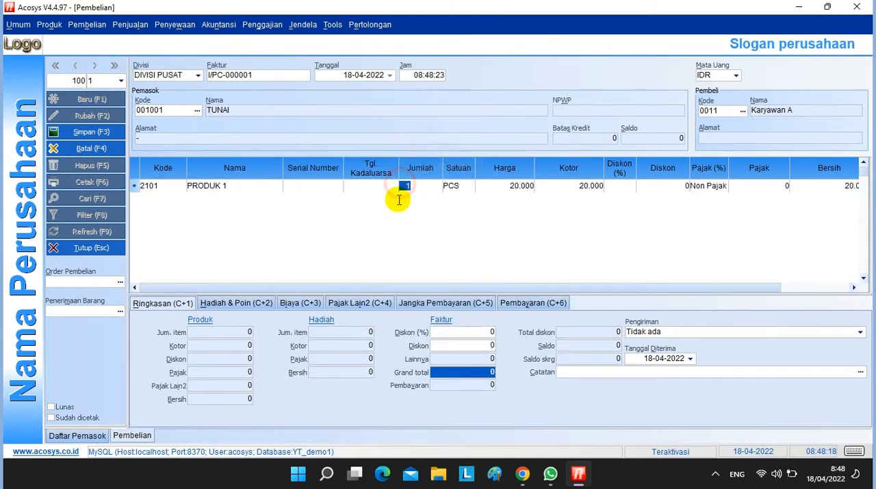
{"action": "type", "text": "10"}
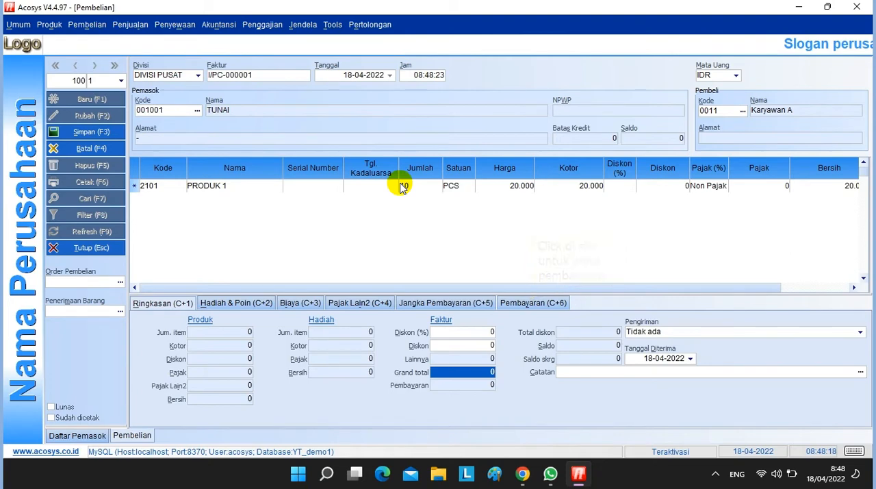
{"action": "key", "text": "Return"}
Record a full cash (Tunai) payment of 200.000 on the purchase invoice and save it
{"action": "left_click", "coordinate": [528, 304]}
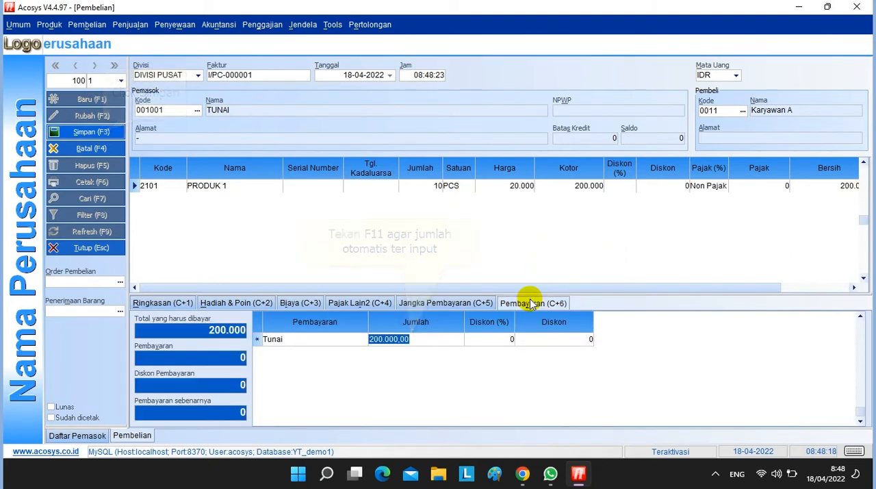
{"action": "left_click", "coordinate": [92, 132]}
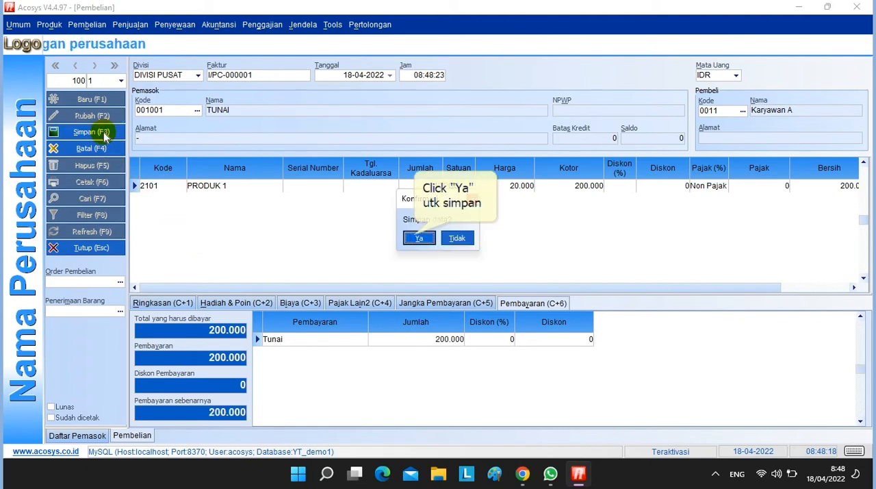
{"action": "left_click", "coordinate": [414, 237]}
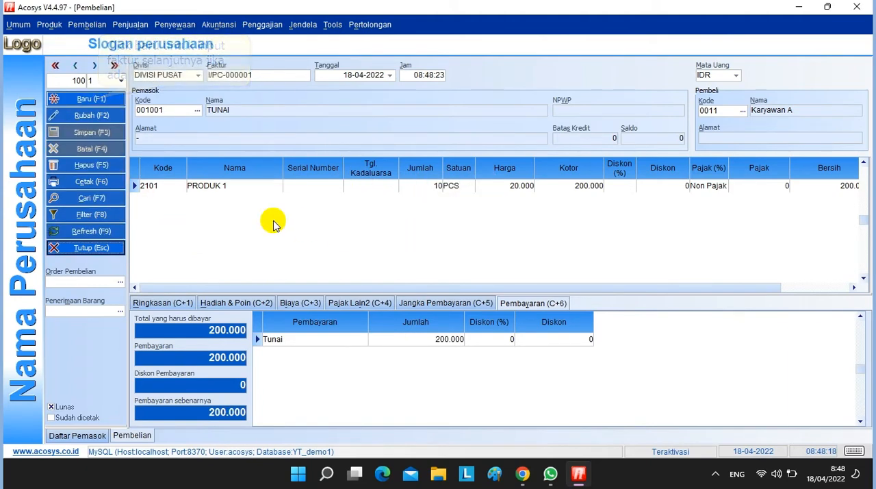
Create another purchase invoice for supplier Toko Murah with 5 PCS of PRODUK 1
{"action": "left_click", "coordinate": [98, 100]}
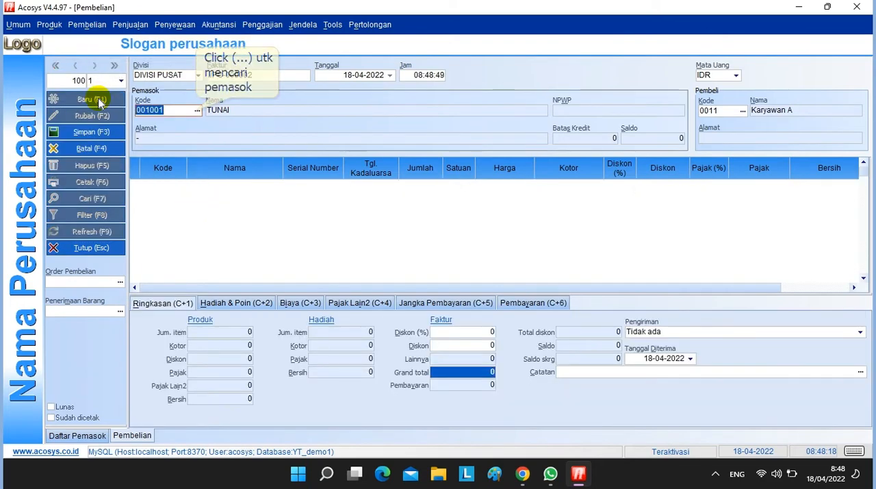
{"action": "left_click", "coordinate": [196, 110]}
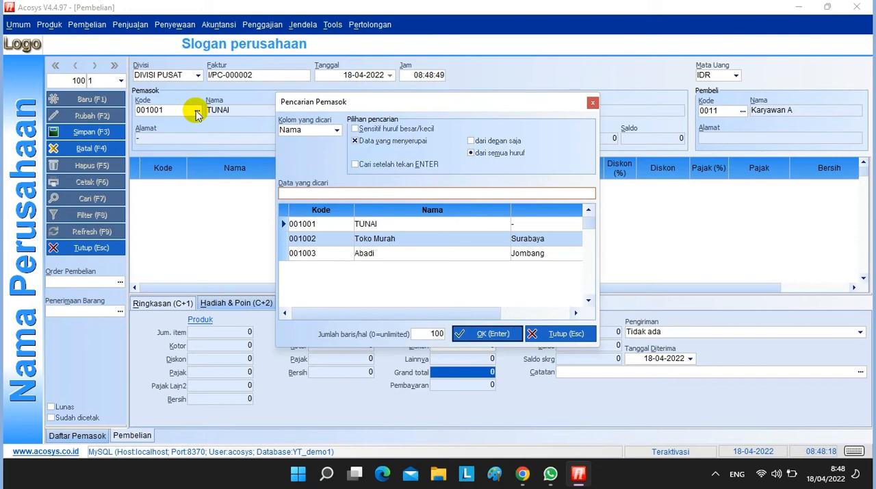
{"action": "double_click", "coordinate": [380, 239]}
{"action": "double_click", "coordinate": [181, 185]}
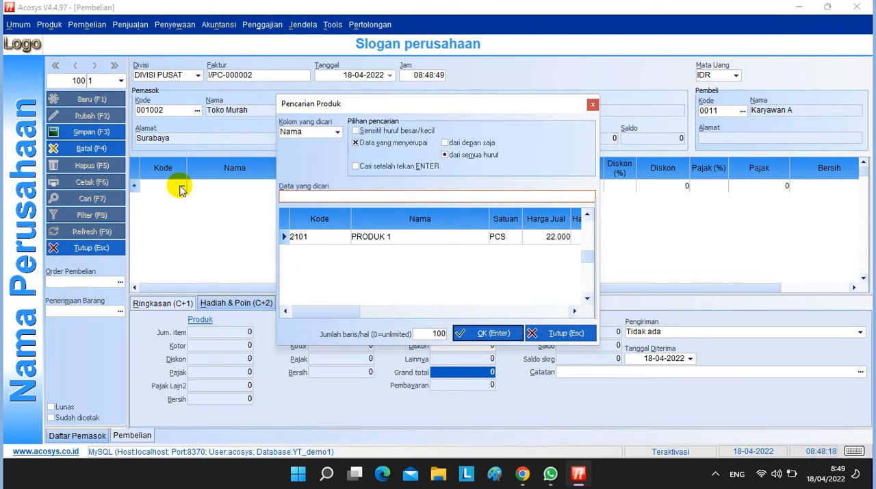
{"action": "double_click", "coordinate": [387, 234]}
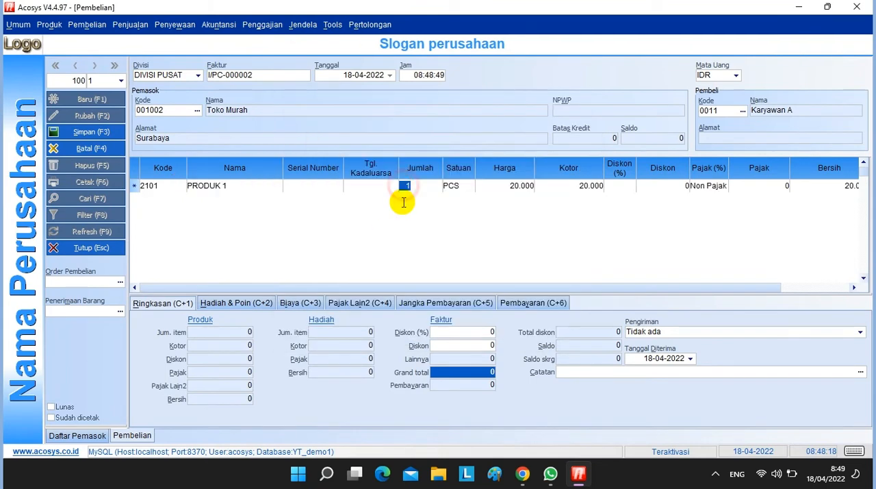
{"action": "type", "text": "5"}
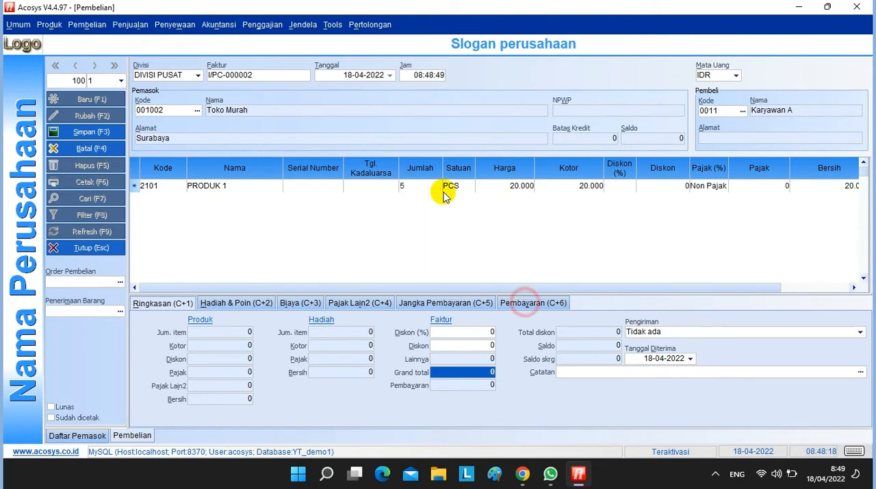
Fill in the full cash (Tunai) payment of 100.000 for the Toko Murah invoice and save it
{"action": "left_click", "coordinate": [529, 303]}
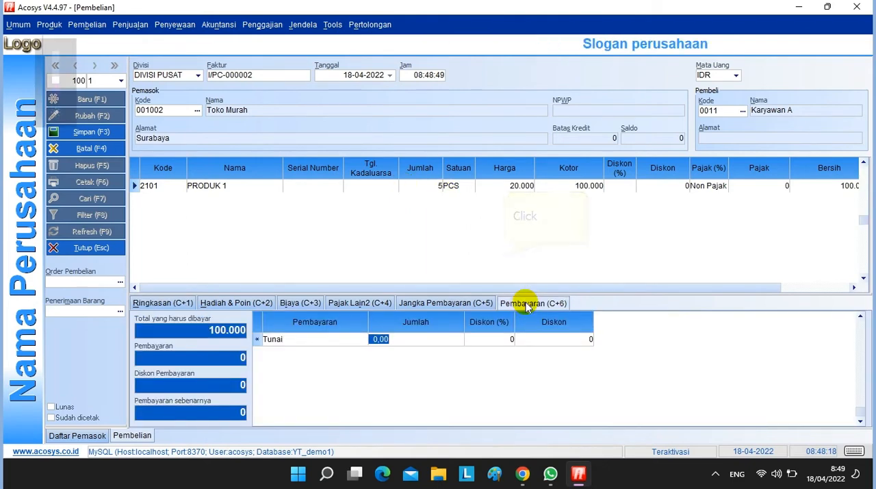
{"action": "left_click", "coordinate": [440, 340]}
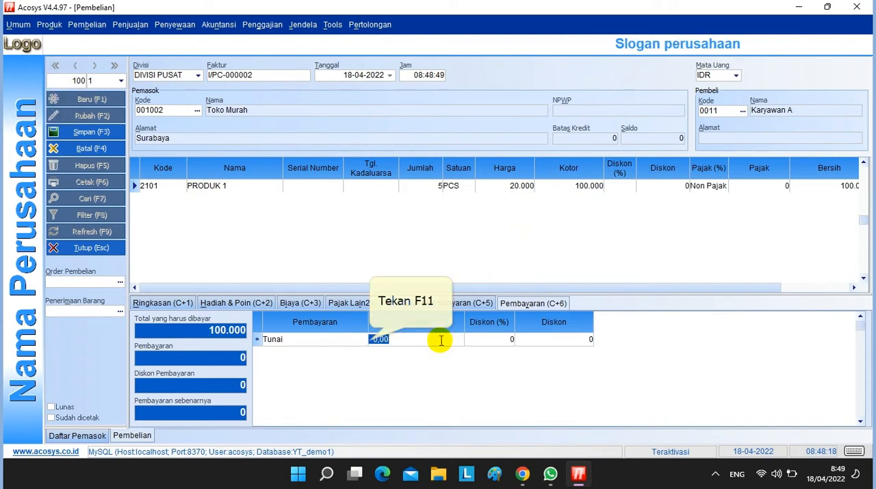
{"action": "key", "text": "F11"}
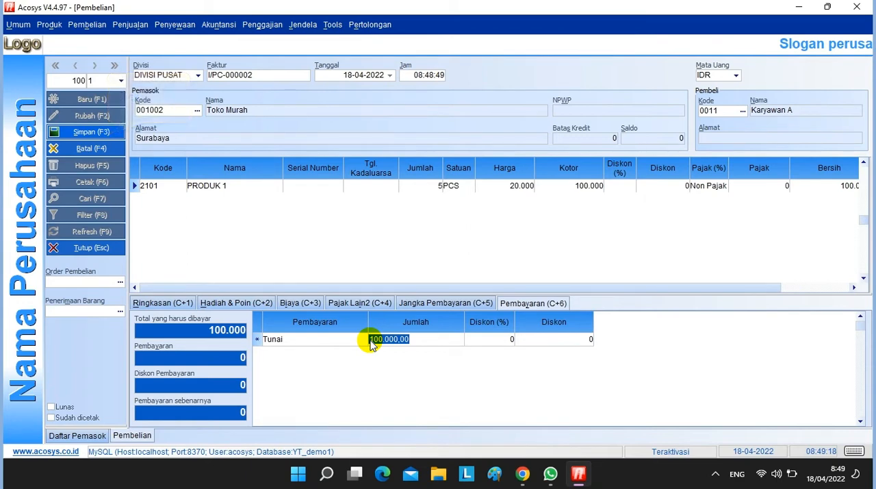
{"action": "left_click", "coordinate": [103, 131]}
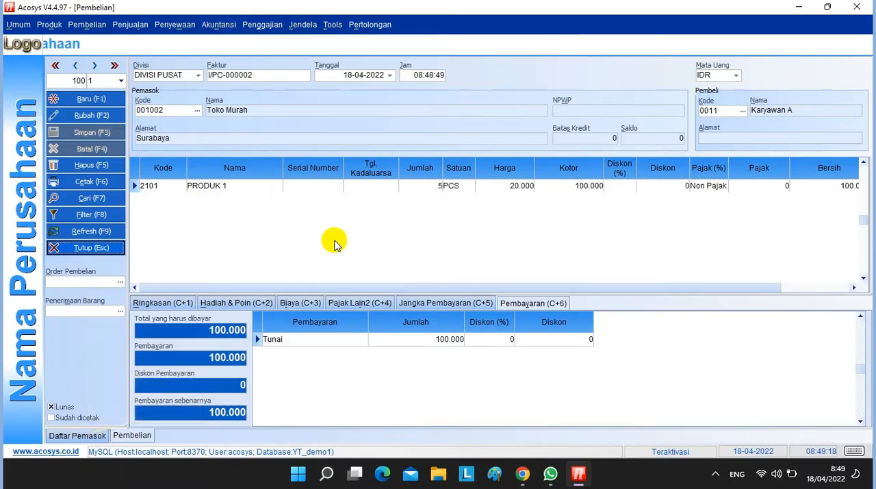
Set the credit limit (Limit Kredit) of supplier Abadi to 100.000.000 in the supplier list and save the record
{"action": "left_click", "coordinate": [77, 435]}
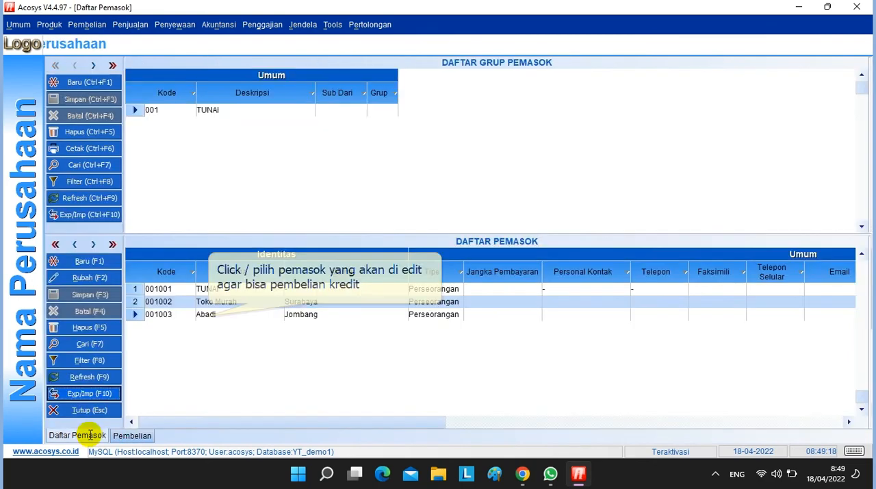
{"action": "left_click", "coordinate": [177, 422]}
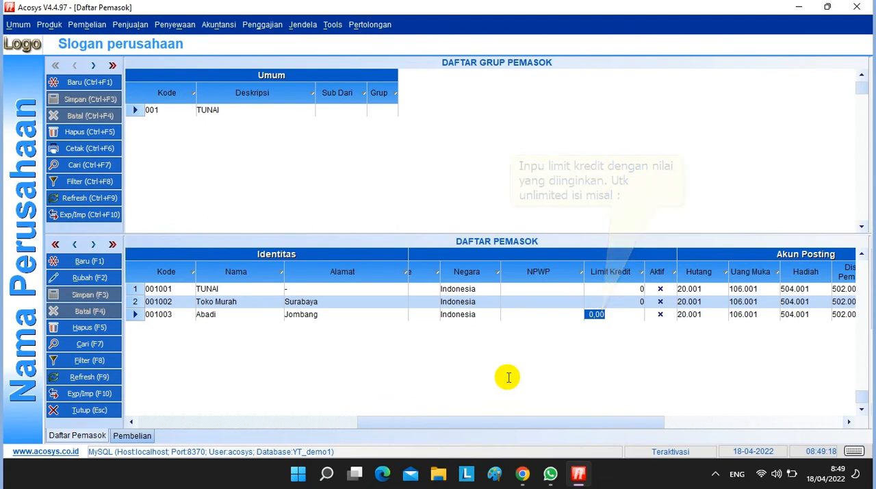
{"action": "type", "text": "100"}
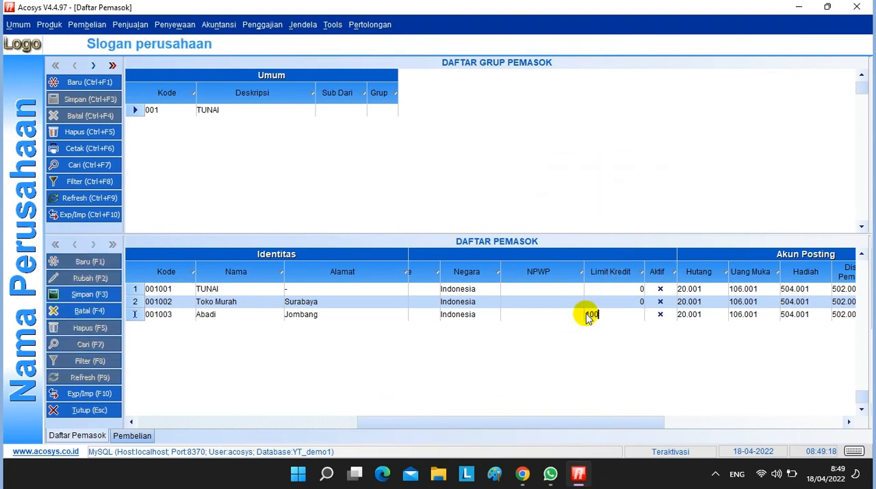
{"action": "type", "text": "00000"}
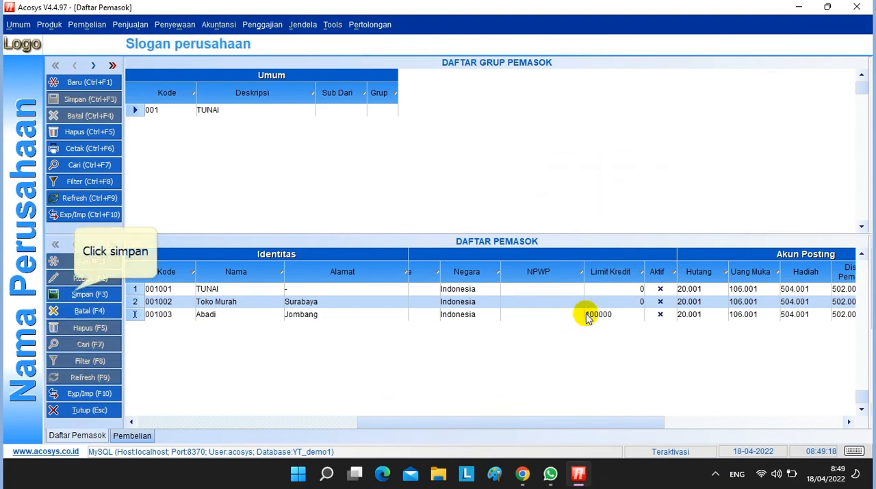
{"action": "type", "text": "0"}
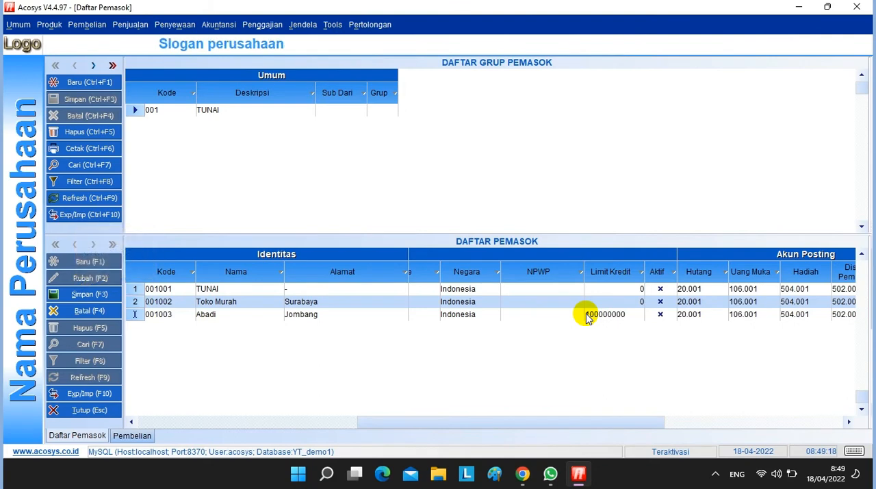
{"action": "left_click", "coordinate": [118, 294]}
{"action": "left_click", "coordinate": [418, 238]}
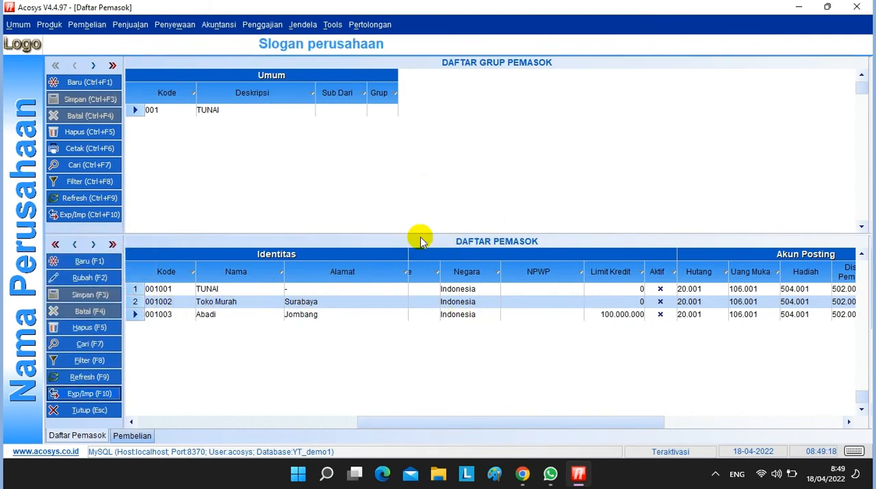
{"action": "left_click", "coordinate": [130, 435]}
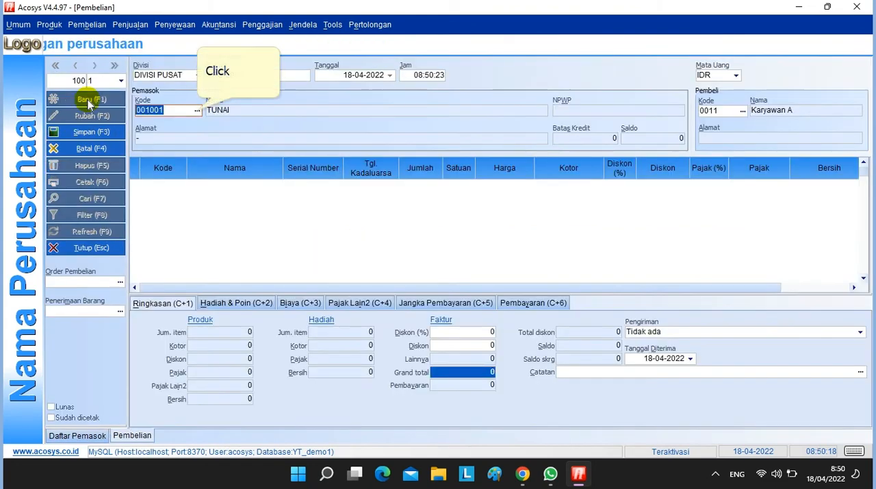
{"action": "left_click", "coordinate": [197, 109]}
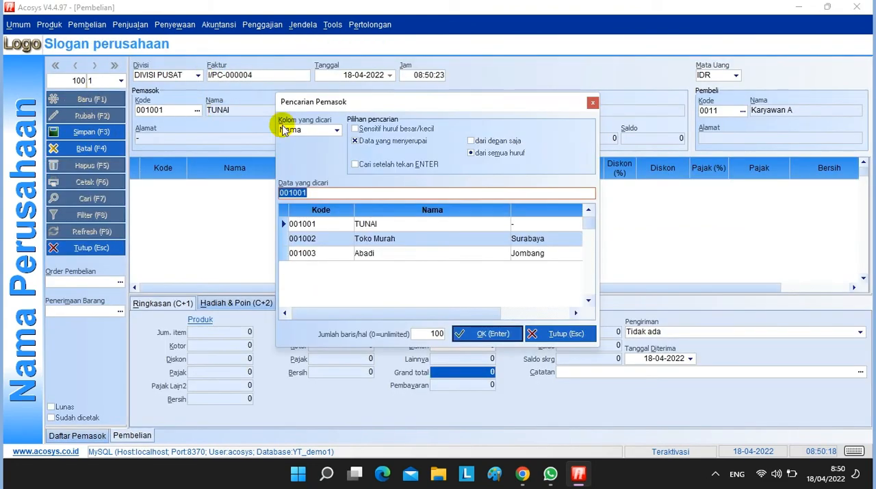
{"action": "double_click", "coordinate": [391, 253]}
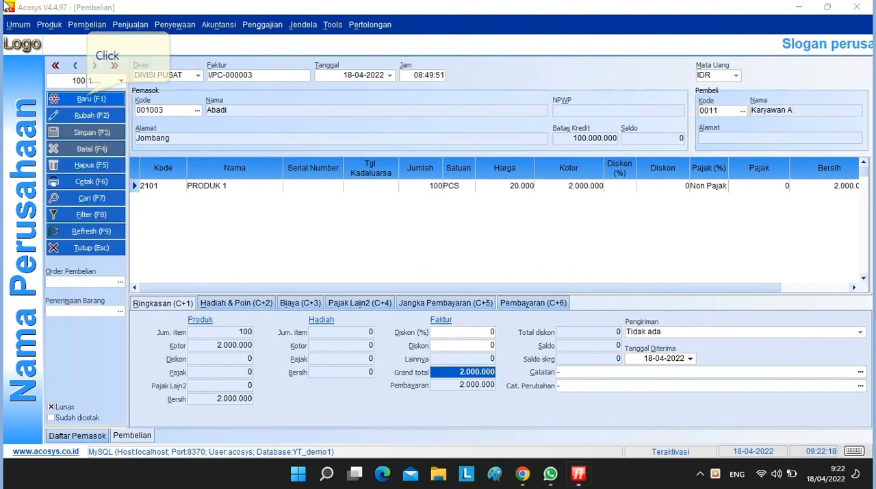
Create a new purchase invoice for supplier Abadi with 100 PCS of PRODUK 1
{"action": "left_click", "coordinate": [87, 99]}
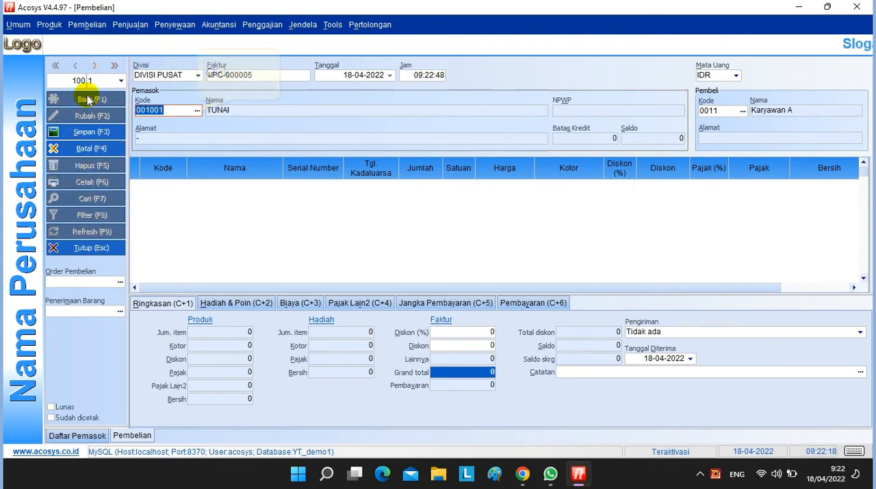
{"action": "left_click", "coordinate": [197, 110]}
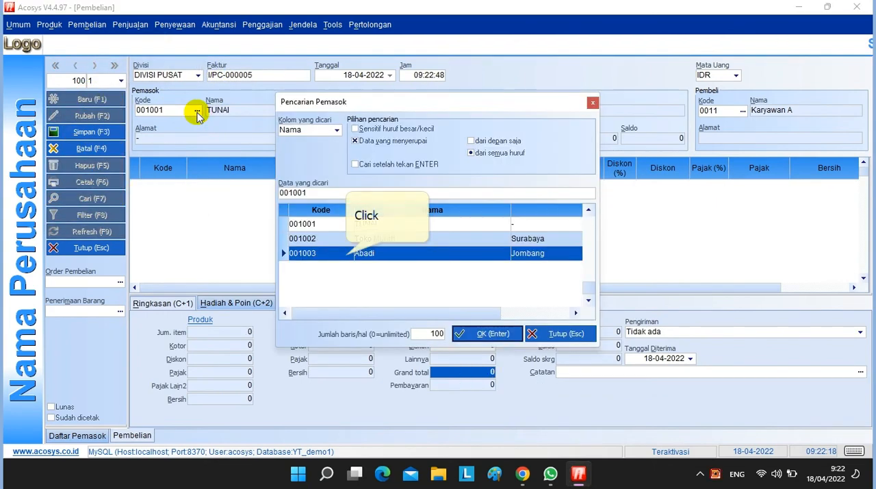
{"action": "double_click", "coordinate": [363, 254]}
{"action": "left_click", "coordinate": [216, 215]}
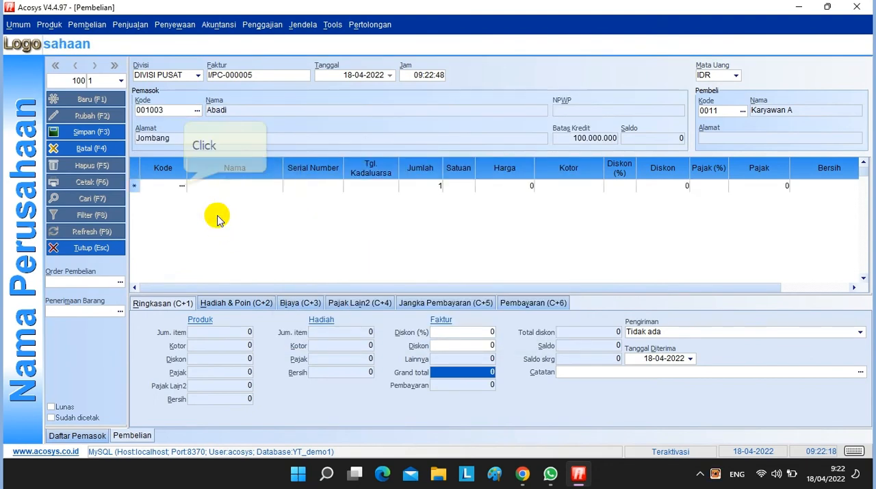
{"action": "left_click", "coordinate": [182, 186]}
{"action": "double_click", "coordinate": [409, 236]}
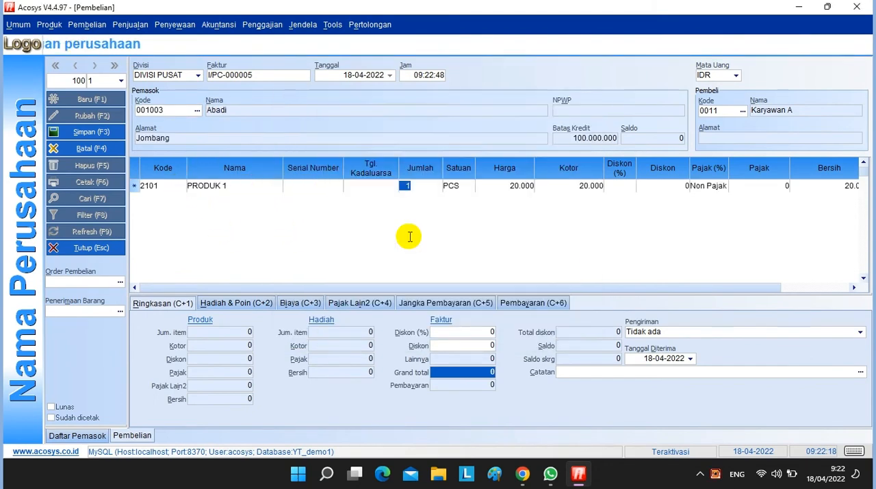
{"action": "left_click", "coordinate": [402, 188]}
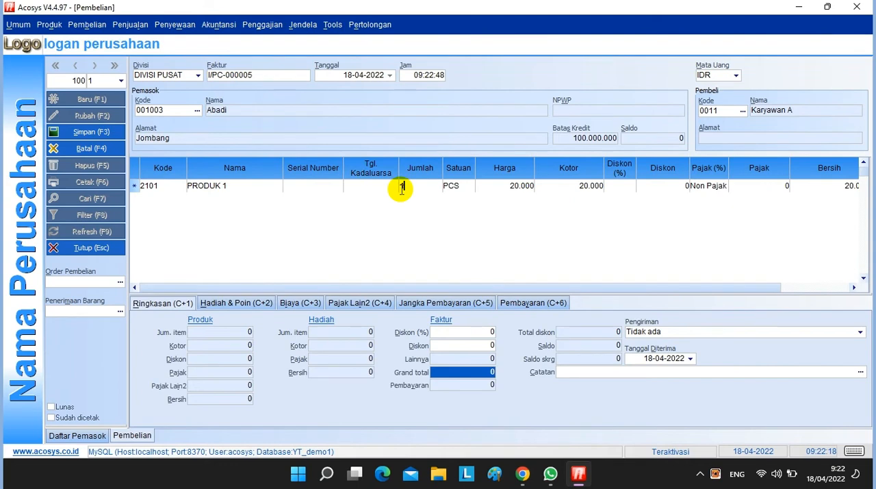
{"action": "type", "text": "00"}
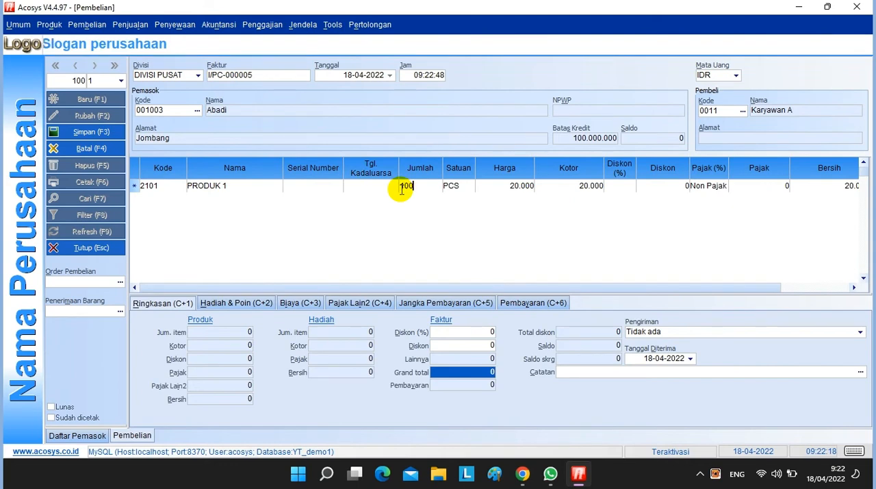
Set the PRODUK 1 purchase price to 21.000, accept the price increase, and save the invoice without entering a payment
{"action": "left_click", "coordinate": [478, 187]}
{"action": "type", "text": "100"}
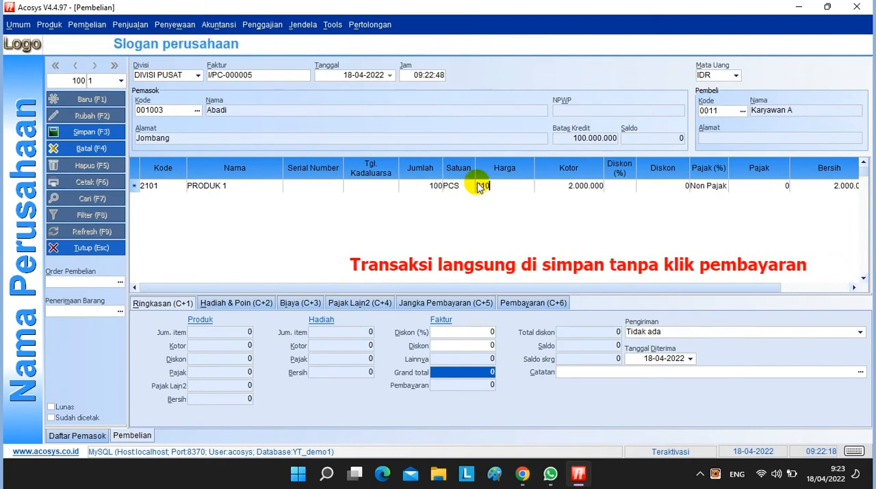
{"action": "type", "text": "0"}
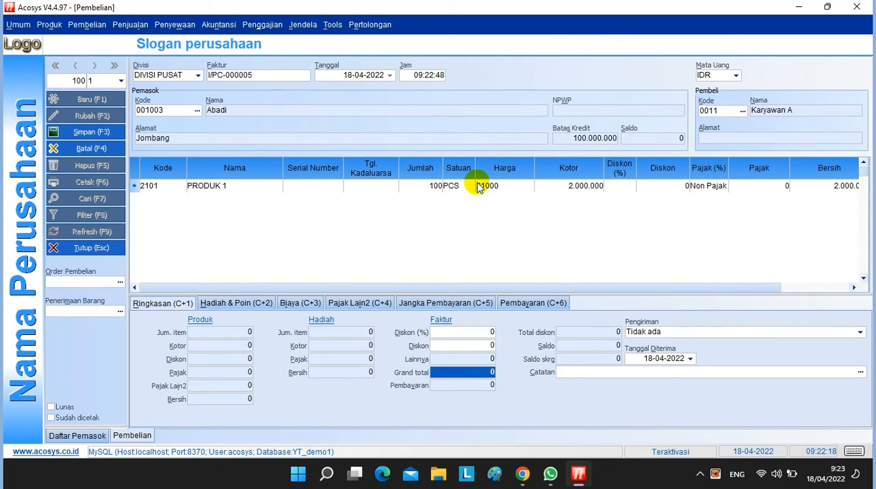
{"action": "key", "text": "Return"}
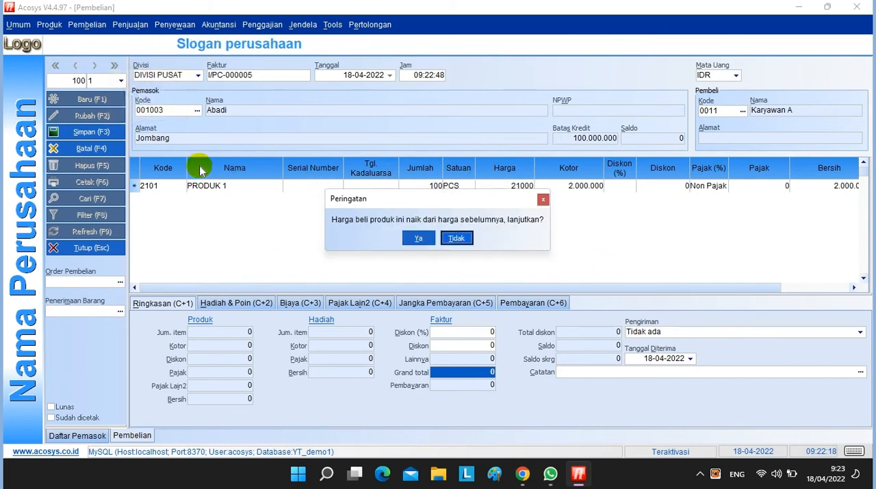
{"action": "key", "text": "Return"}
{"action": "left_click", "coordinate": [91, 132]}
{"action": "left_click", "coordinate": [417, 235]}
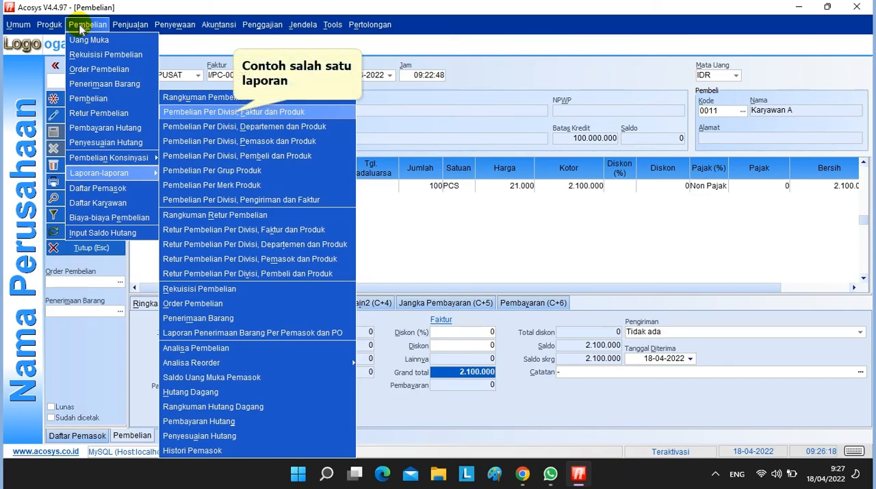
Run the purchase report Pembelian Per Divisi, Faktur dan Produk for 18-04-2022 and preview it on screen
{"action": "left_click", "coordinate": [234, 115]}
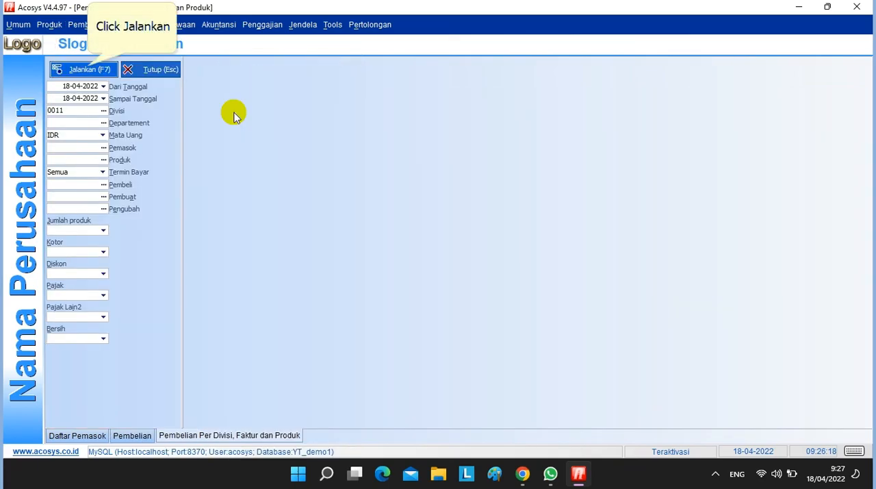
{"action": "left_click", "coordinate": [86, 70]}
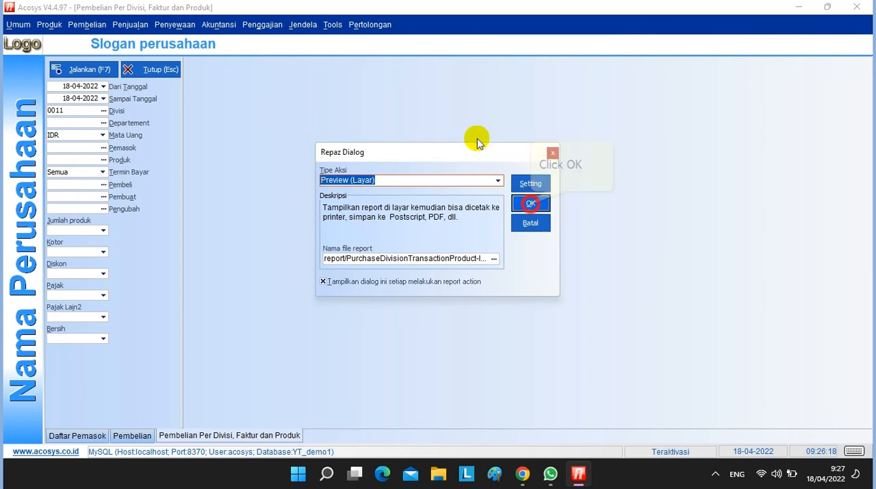
{"action": "left_click", "coordinate": [530, 204]}
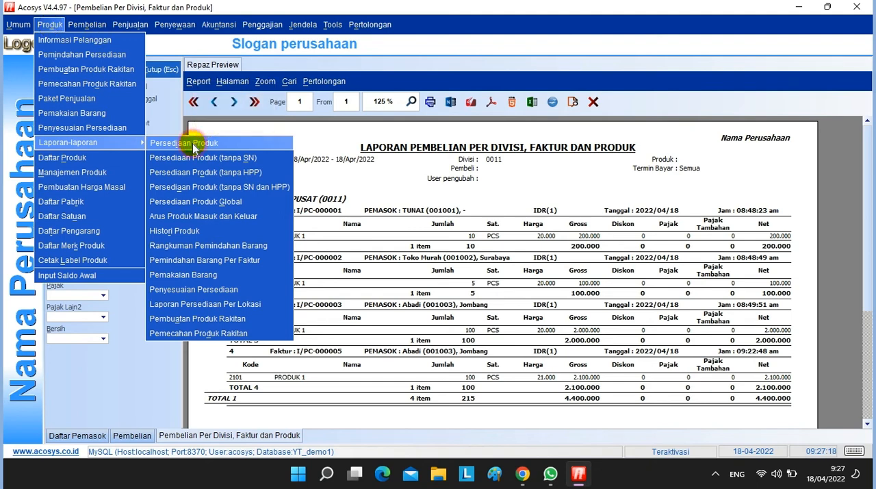
Run the Persediaan Produk inventory report as of 18-04-2022 for division 0011 and preview it on screen
{"action": "left_click", "coordinate": [193, 145]}
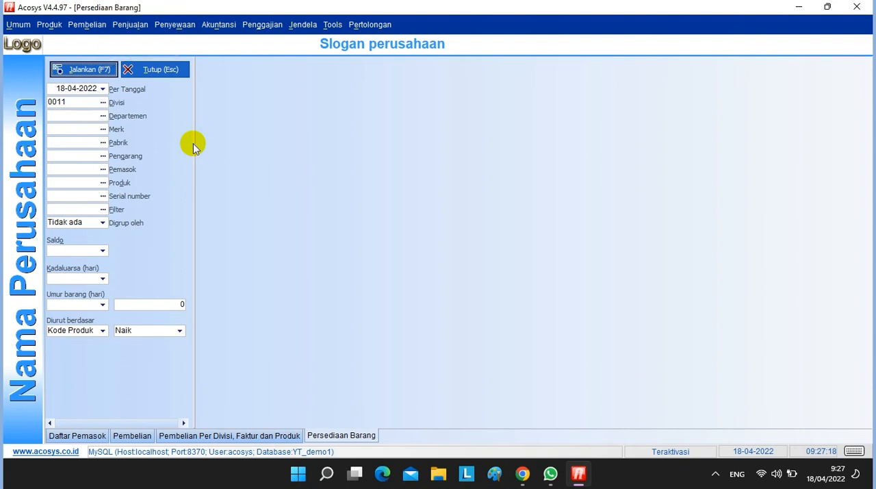
{"action": "left_click", "coordinate": [525, 183]}
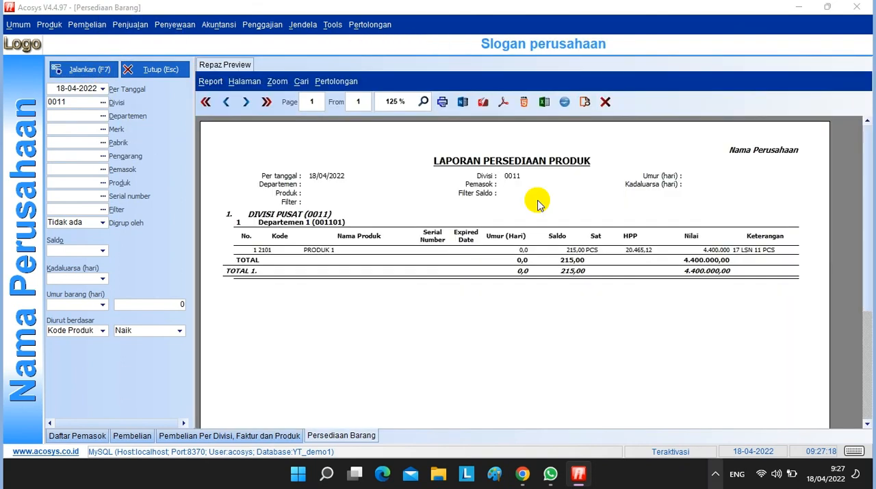